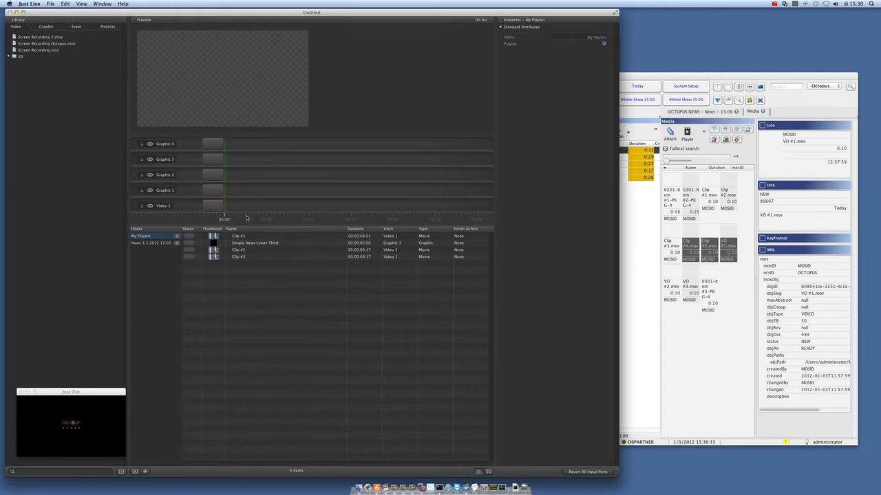
Step: Display the contents of the News 3.1.2012 13:00 playlist in Just Live
click(640, 350)
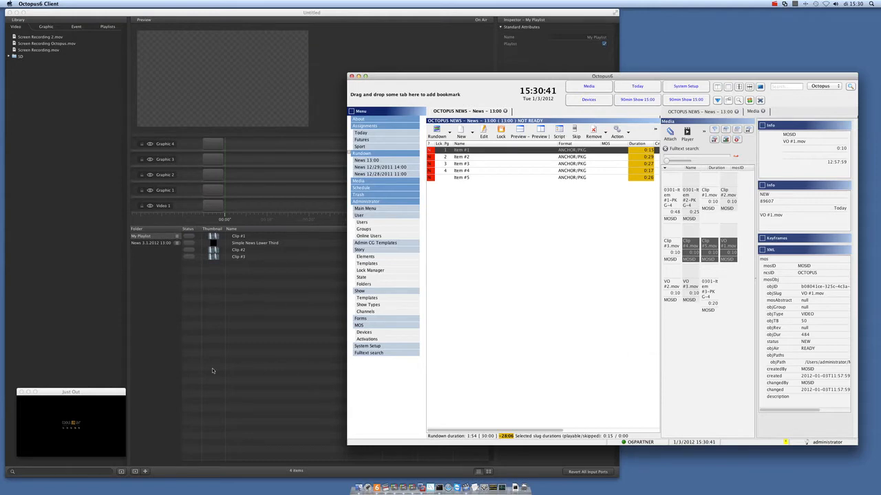
click(152, 355)
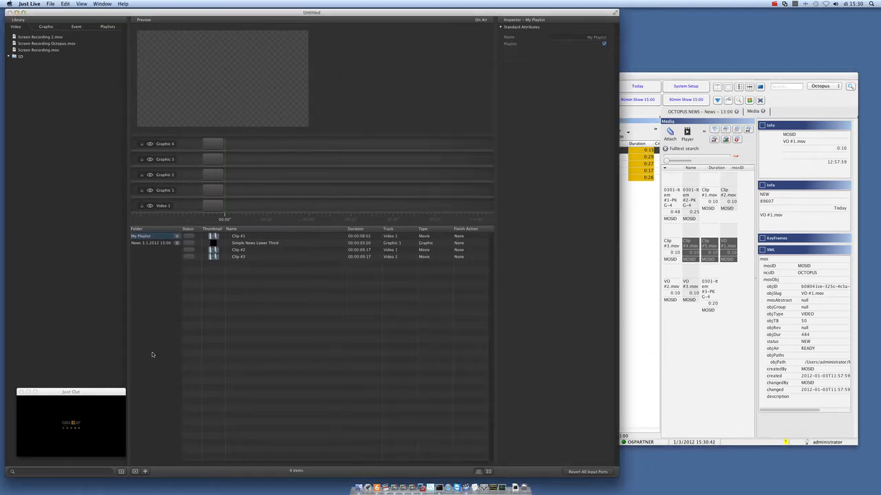
click(148, 244)
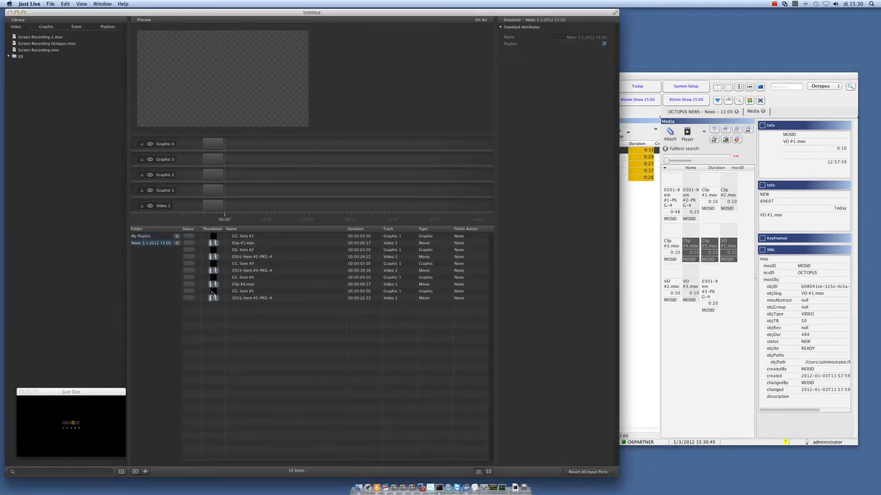
Step: Switch to Octopus6, move Item #5 directly below Item #1 in the News 13:00 rundown, and return it to the end
click(647, 376)
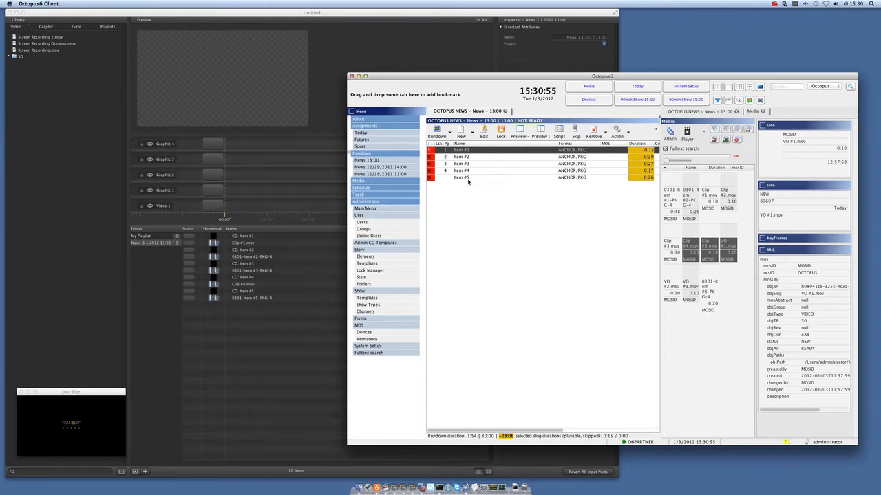
click(468, 179)
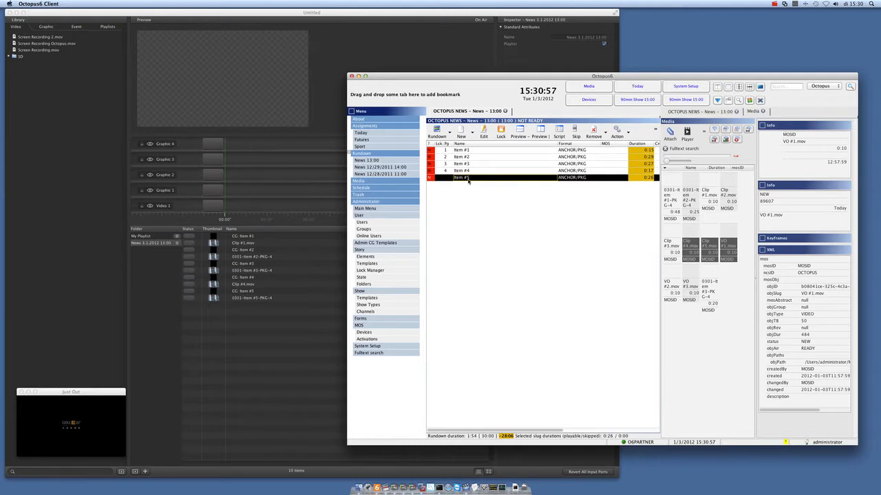
drag(468, 179, 471, 158)
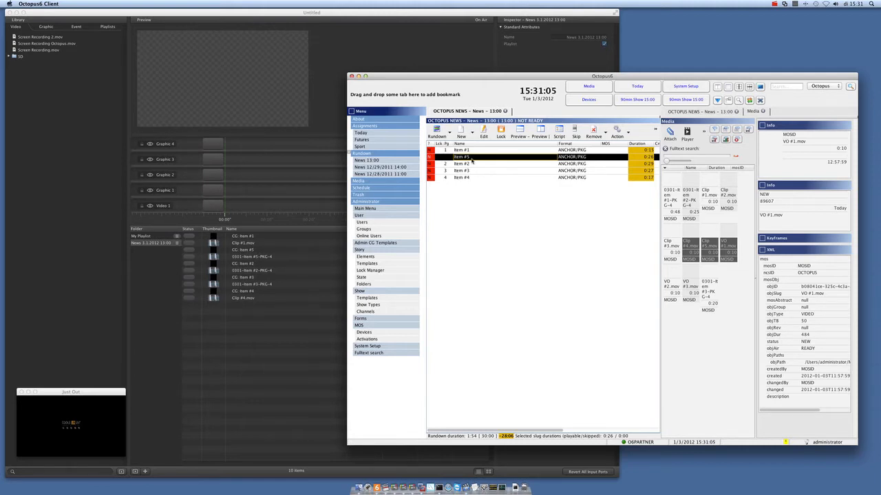
drag(472, 187, 472, 188)
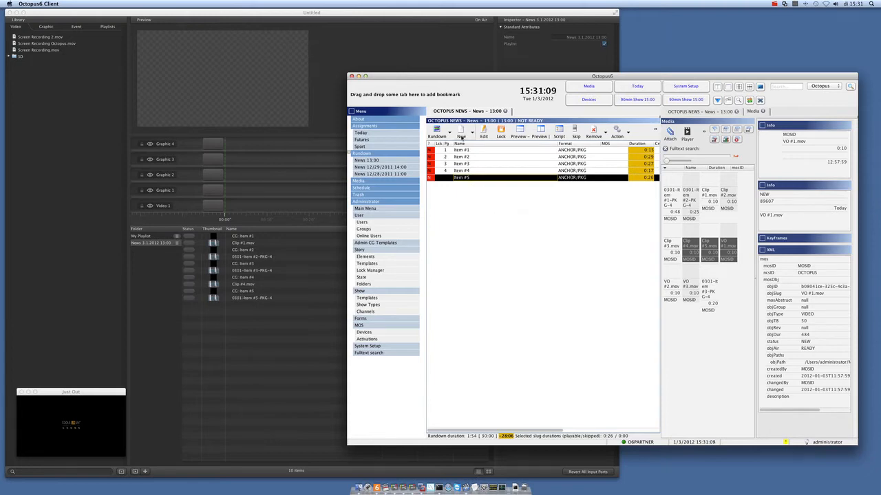
Step: Create a story named Item #6 with a planned duration of 1:00 and place it after Item #5 in the rundown
click(461, 135)
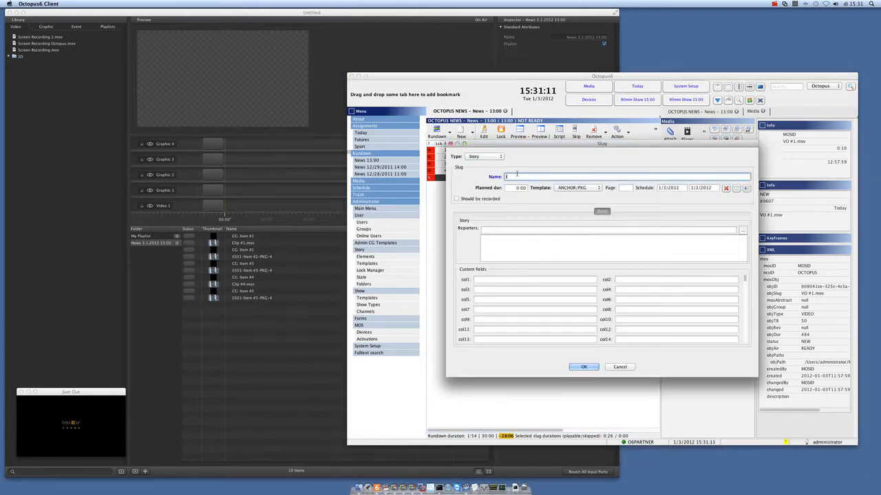
text(#6)
click(516, 187)
text(100)
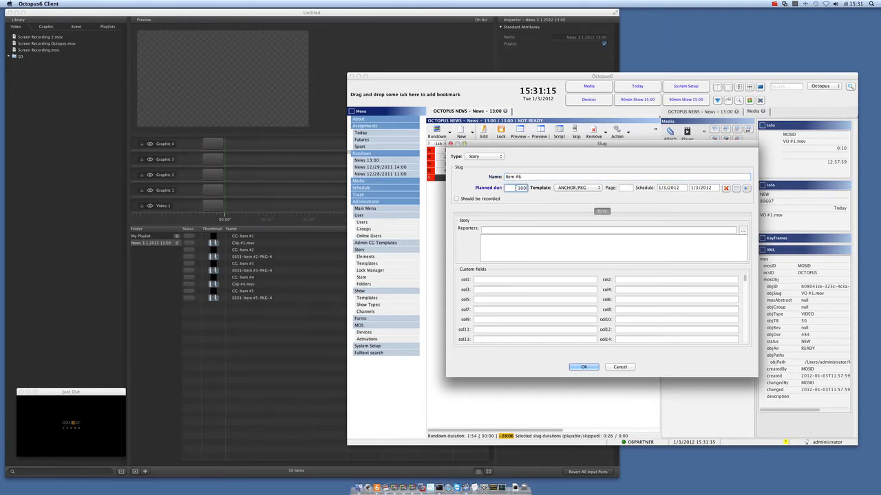
click(584, 367)
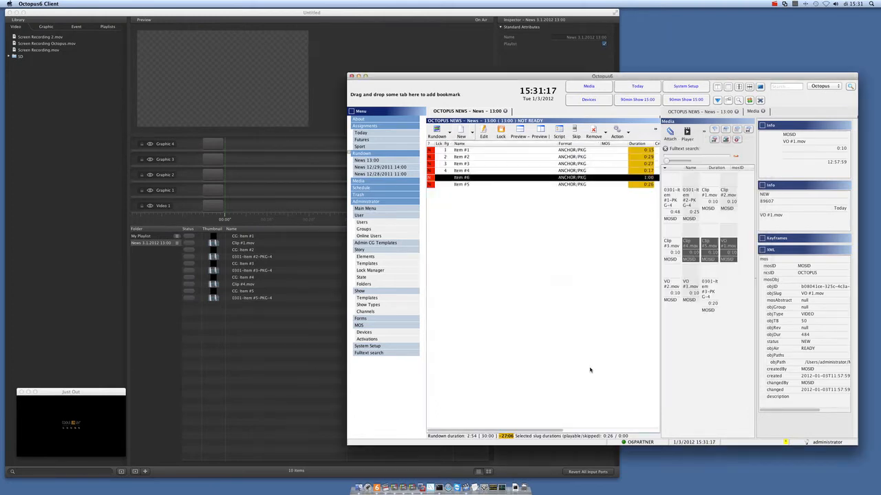
drag(466, 185, 472, 177)
click(467, 186)
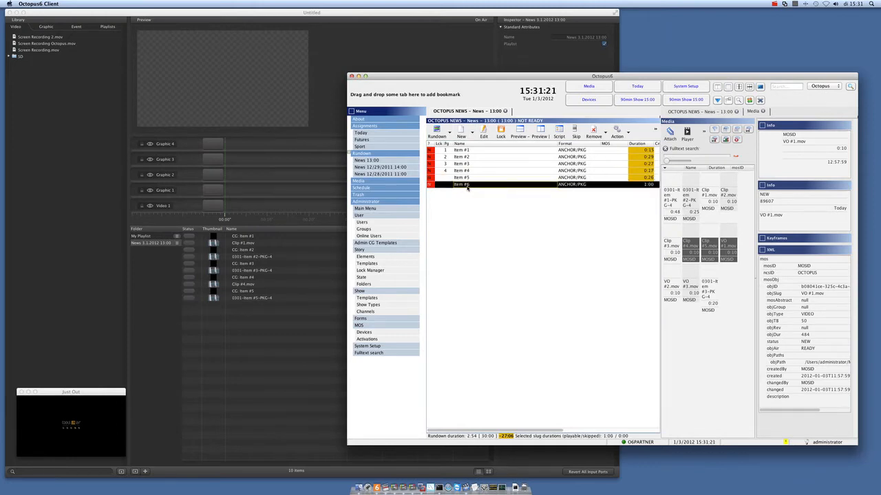
Step: Open Item #6 and enter the anchor script text "fds afdsa fdafd safdsaf dsfaf dsfasfdsf asd"
double_click(467, 186)
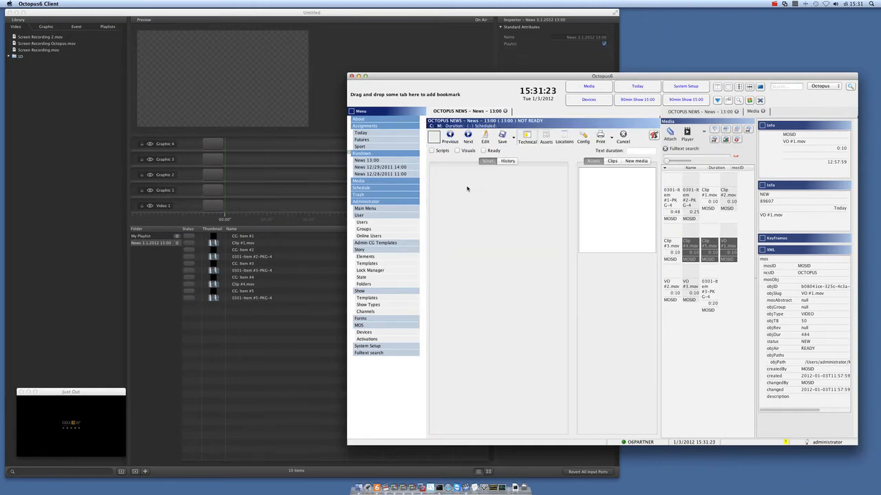
click(524, 181)
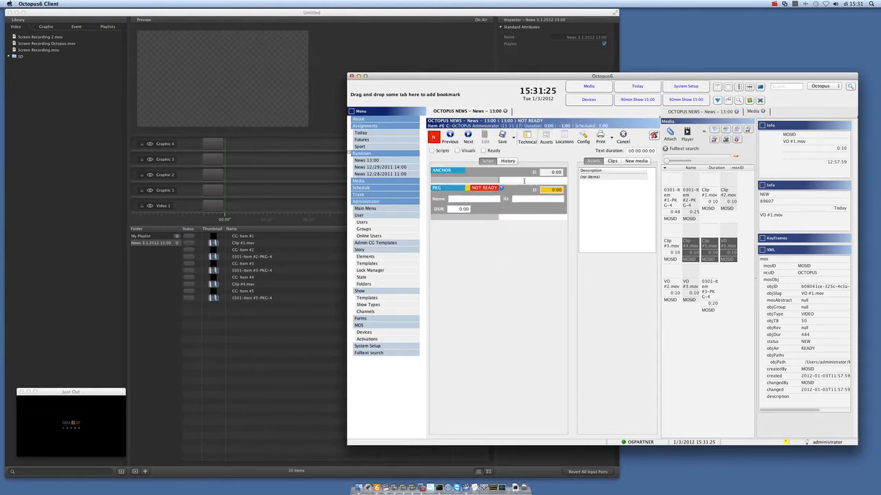
text(fds afdsa fdafd safdsaf dsfaf dsfasfdsf asd)
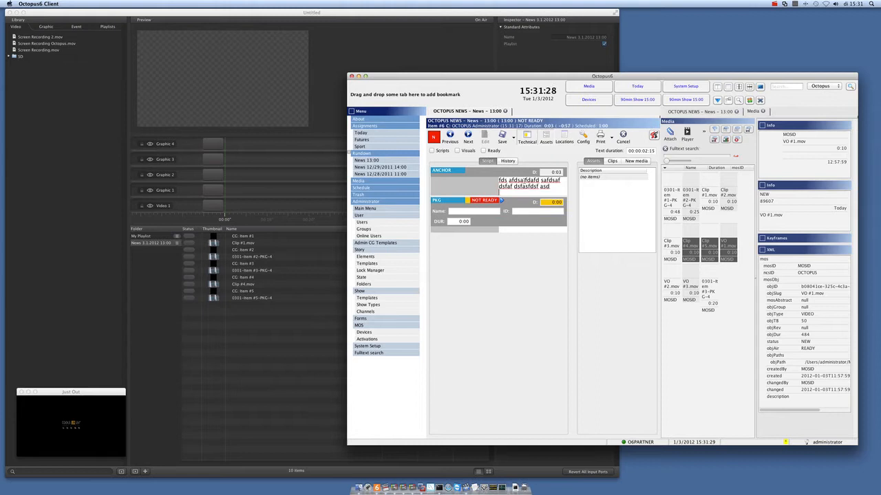
Step: Insert a CG with the 2lines template below the anchor text, reading "1st Line of text" and "2nd line of text"
key(ctrl+g)
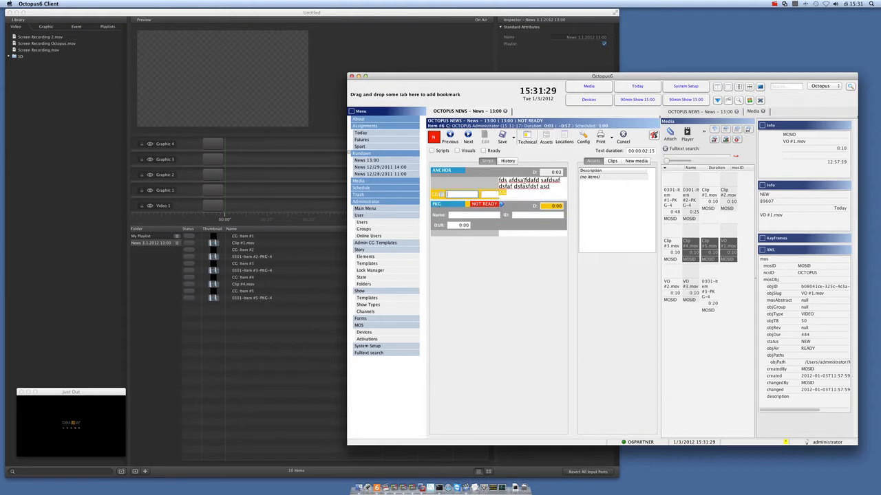
text(2lines)
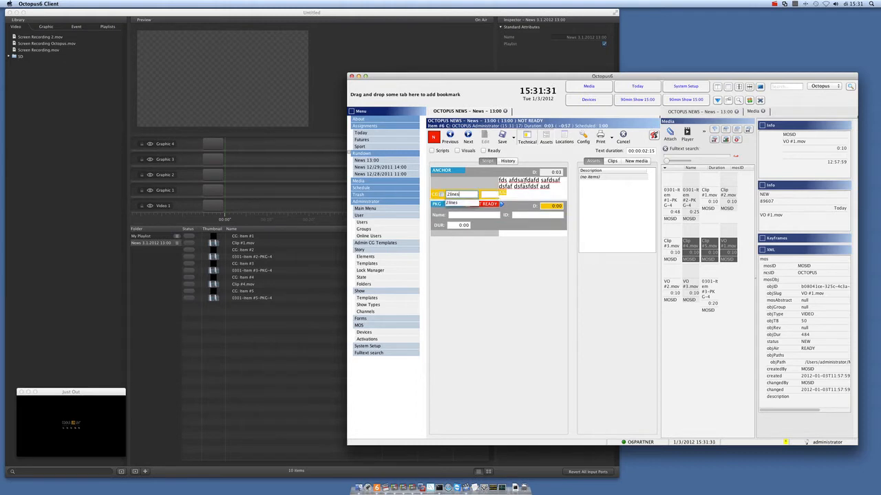
key(Return)
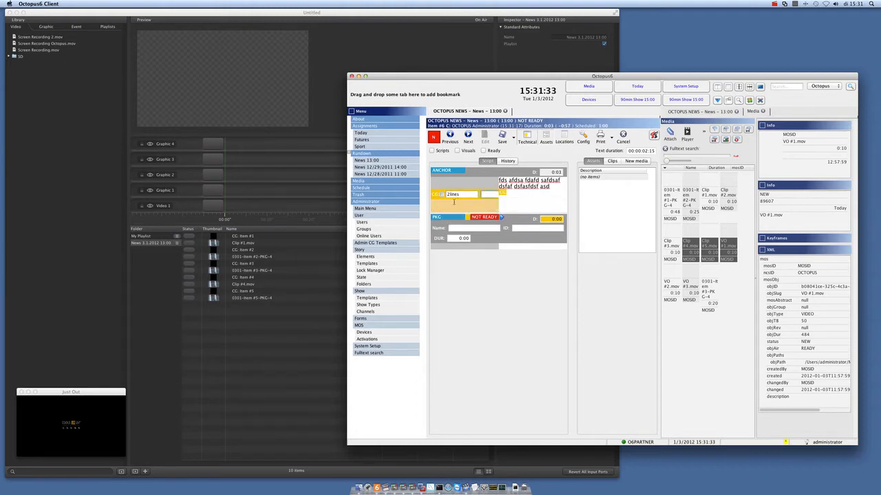
text(Lst Line of text)
text(2nd )
text(line of text)
Step: Auto-create a placeholder clip on MOSID for the PKG element of Item #6
right_click(506, 221)
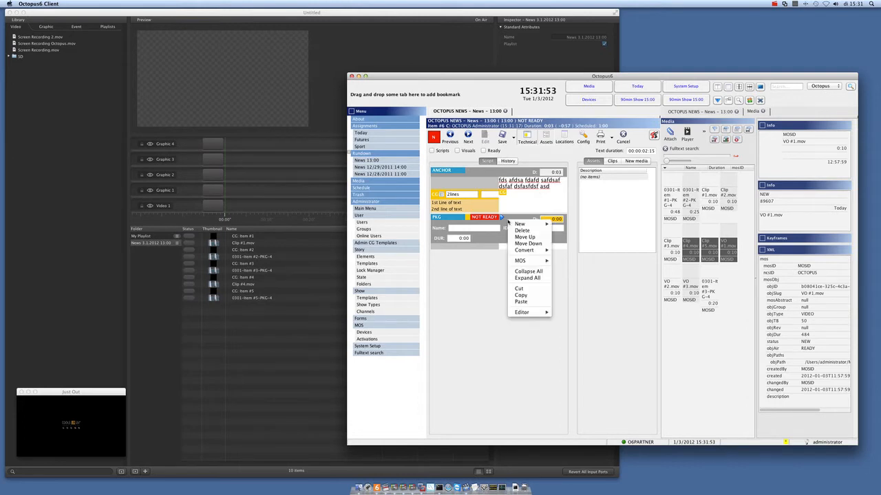
mouse_move(522, 264)
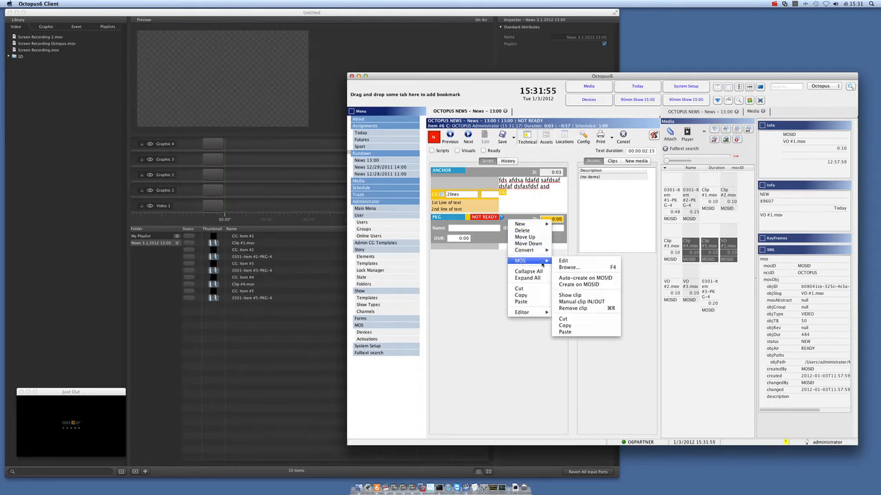
click(571, 278)
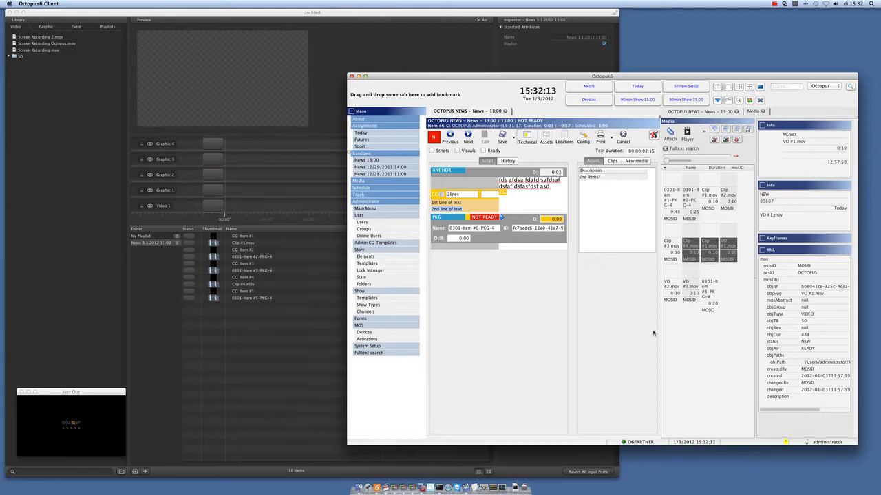
Step: Attach Clip #1.mov, Clip #2.mov and Clip #3.mov to Item #6's assets and save the story
click(709, 304)
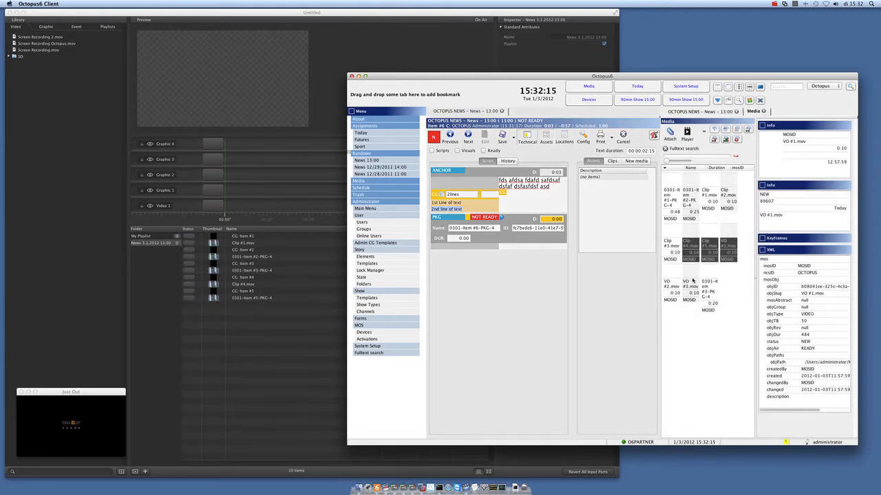
click(671, 245)
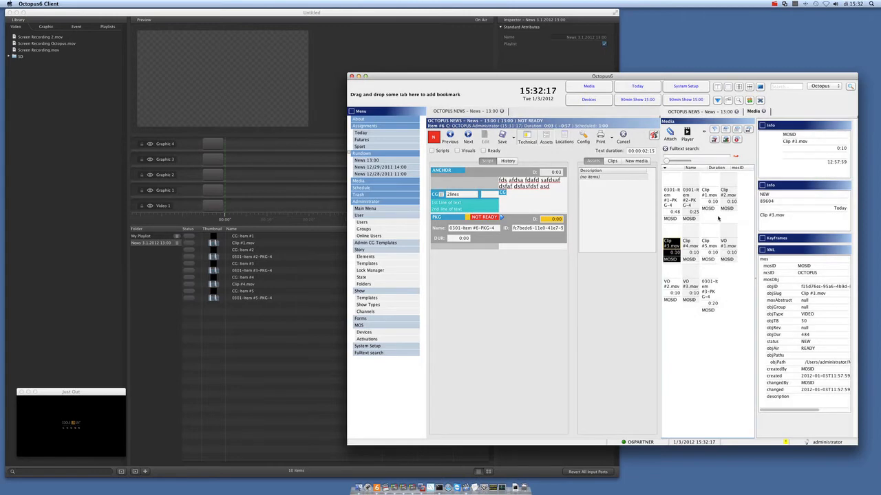
super+click(728, 199)
super+click(709, 200)
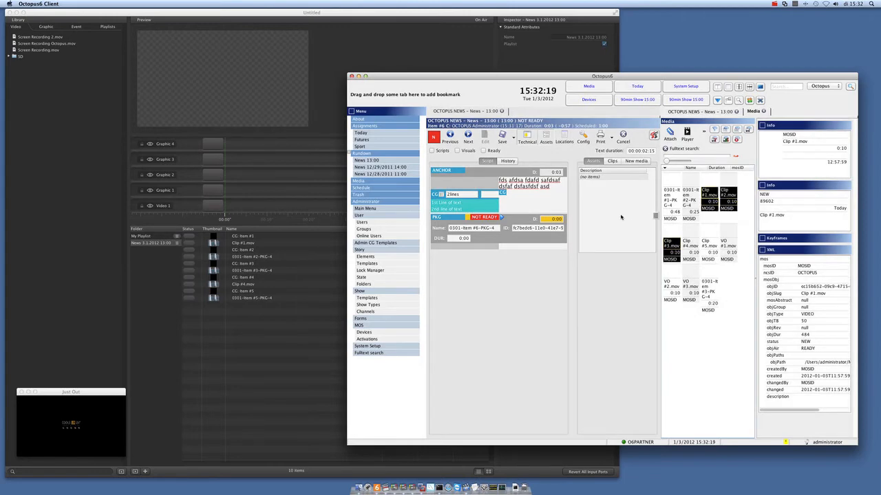
drag(604, 209, 601, 211)
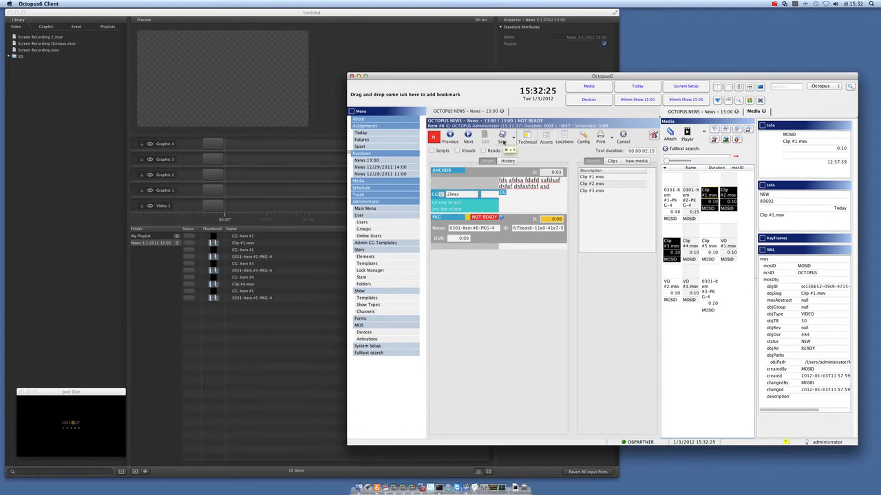
click(502, 141)
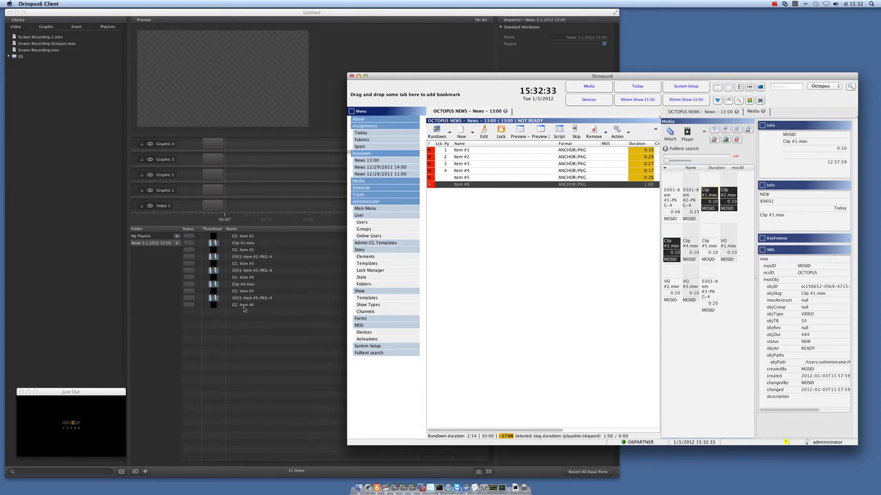
Step: Hide Octopus6, switch to Final Cut Pro, launch the OCTOPUS Plugin and log in with the account password
key(super+h)
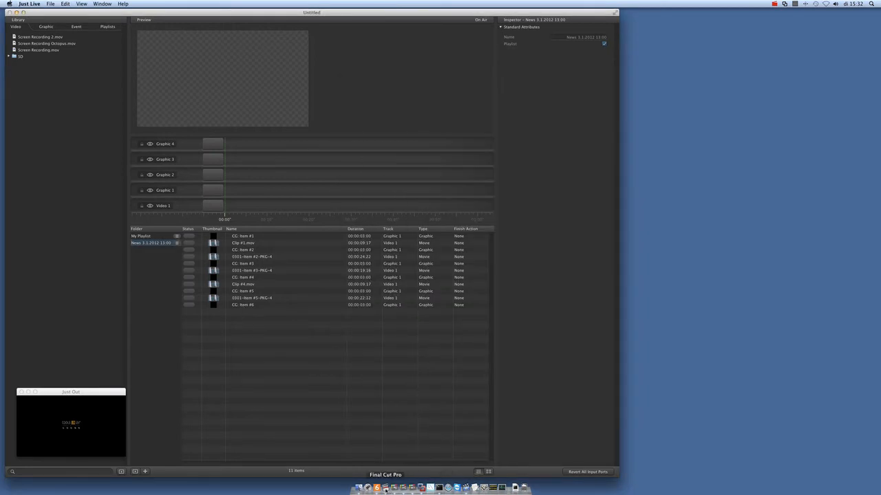
click(385, 487)
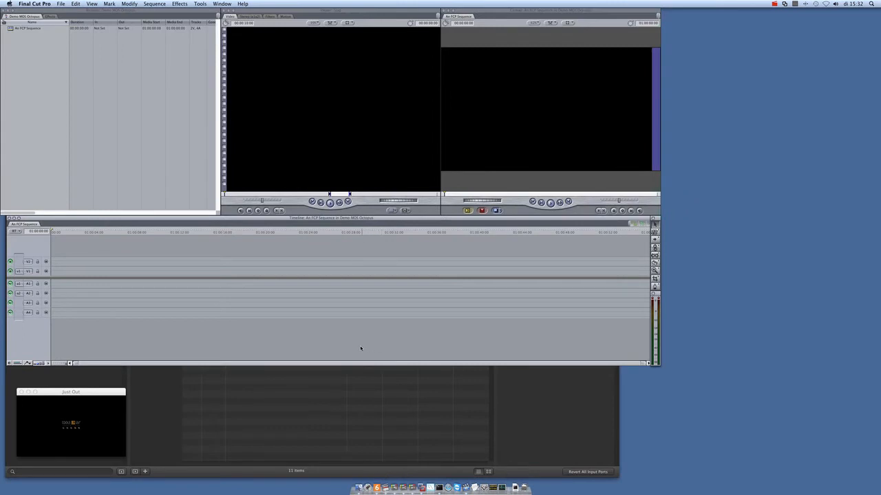
click(200, 4)
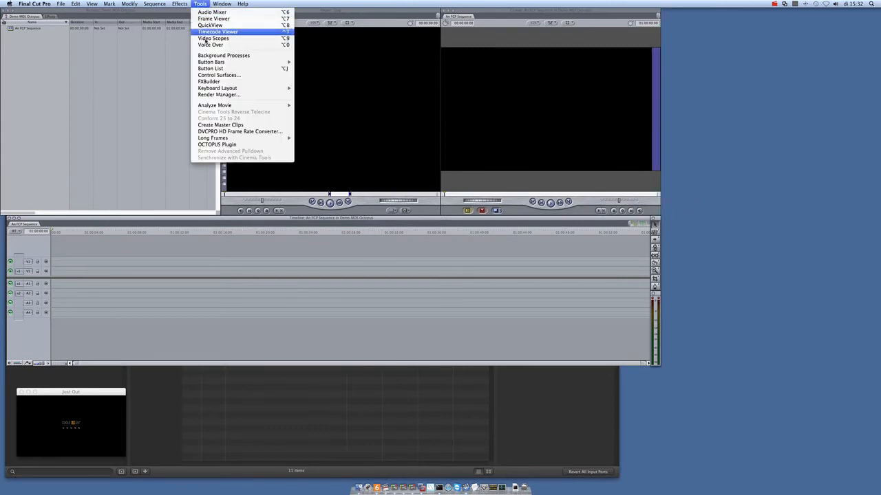
click(229, 145)
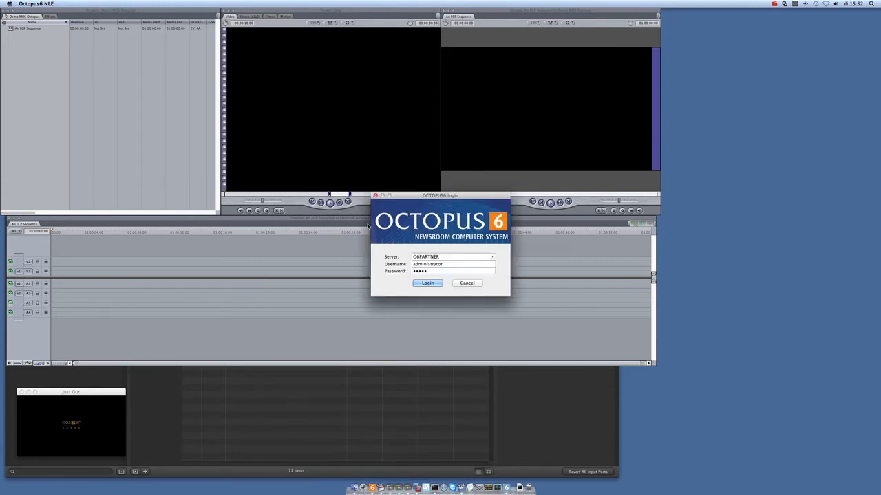
text(****)
key(Return)
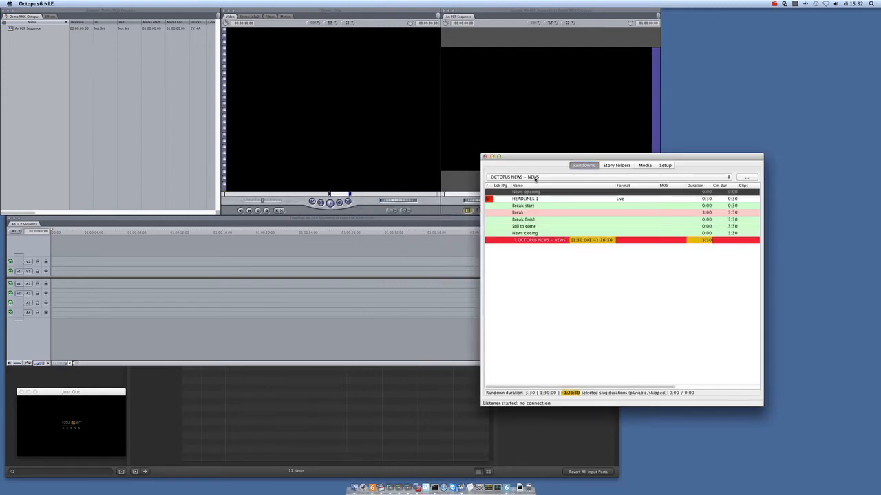
Step: Load the News 13:00 rundown in the plugin, open Item #6 and expand its PKG element
click(537, 180)
click(538, 196)
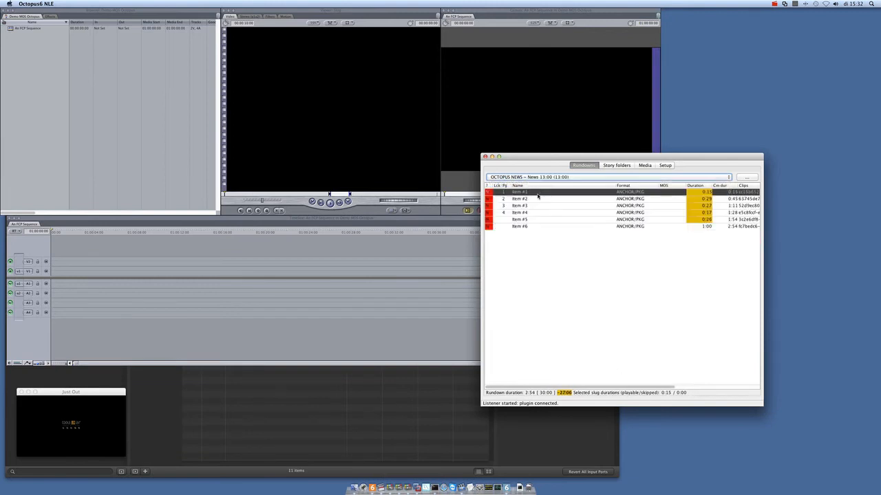
double_click(528, 227)
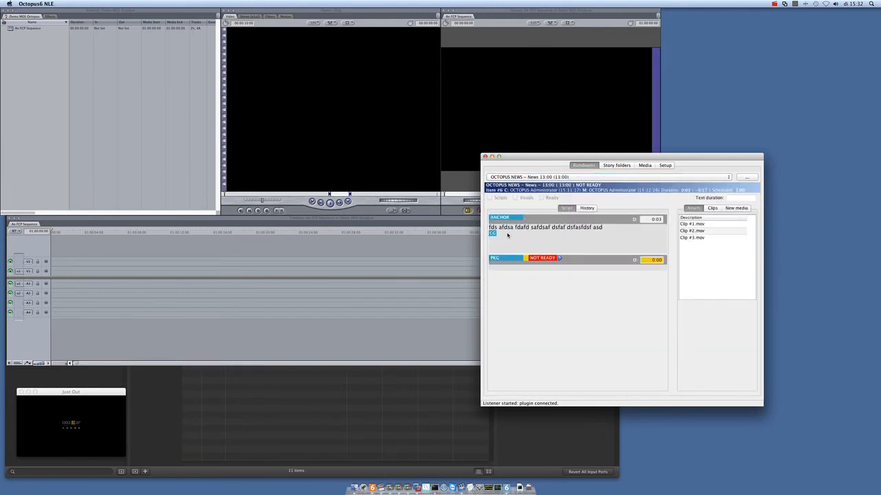
click(541, 259)
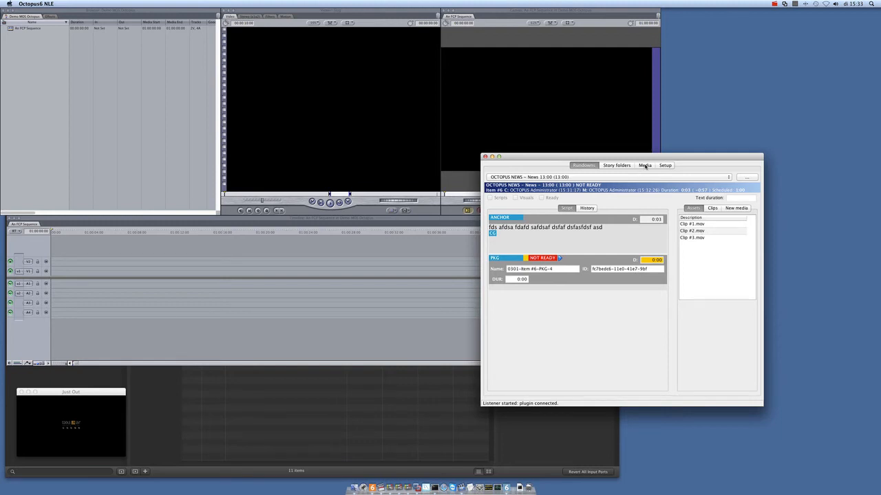
Step: List Item #6's assets in the plugin and import Clip #1, Clip #2 and Clip #3 into the Final Cut Pro browser
click(645, 165)
click(570, 177)
click(552, 186)
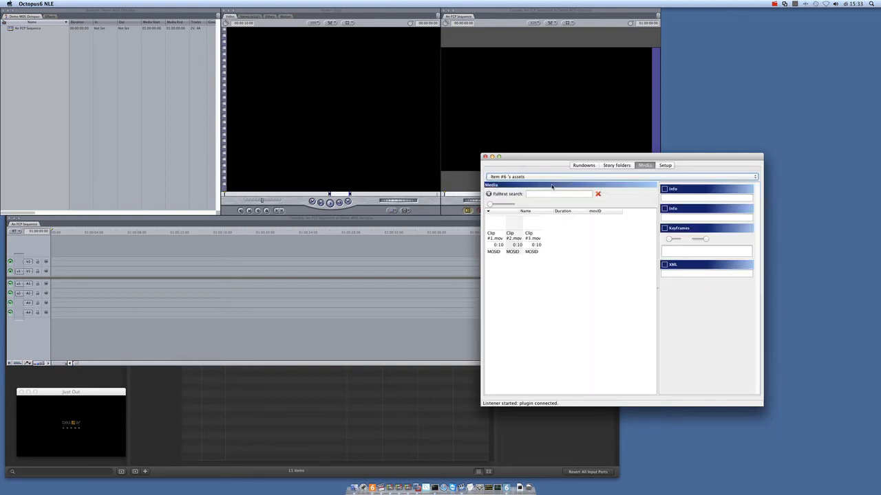
drag(498, 231, 52, 117)
shift+click(532, 229)
click(53, 117)
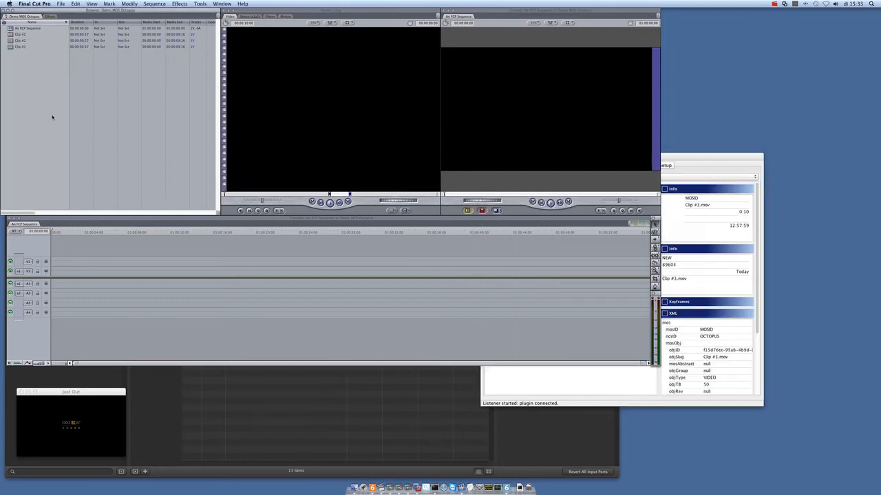
Step: Assemble Clip #1, Clip #2 and Clip #3 in the sequence, overlapping Clip #2 on track V2 and moving Clip #3 earlier and shortening it on V1
drag(26, 60, 62, 270)
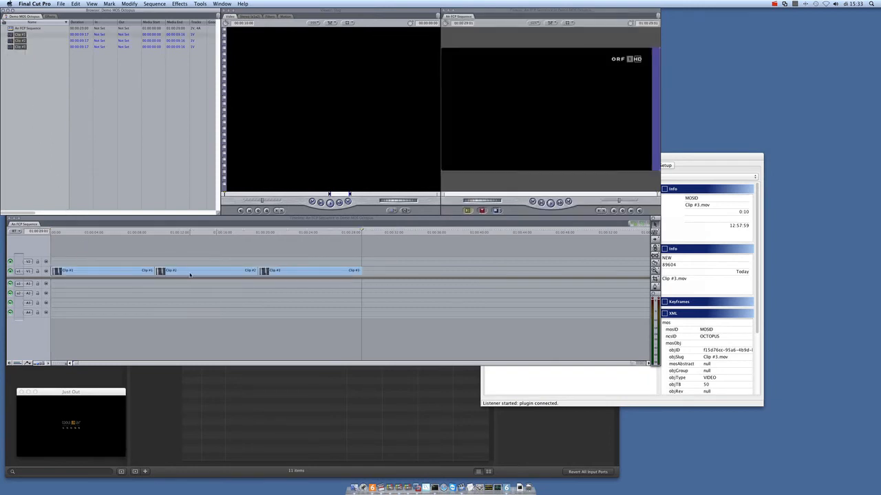
drag(192, 272, 139, 263)
drag(289, 273, 223, 272)
drag(296, 272, 244, 272)
mouse_move(278, 238)
mouse_down()
mouse_move(169, 238)
mouse_move(269, 242)
mouse_up()
Step: Return to the Octopus6 plugin's rundown view and submit the edited sequence to Item #6's PKG element through MOS
click(687, 159)
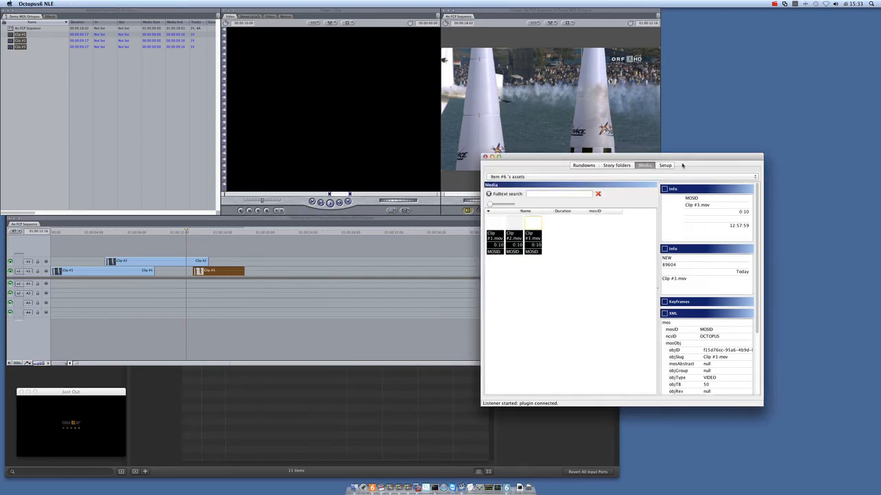
click(582, 166)
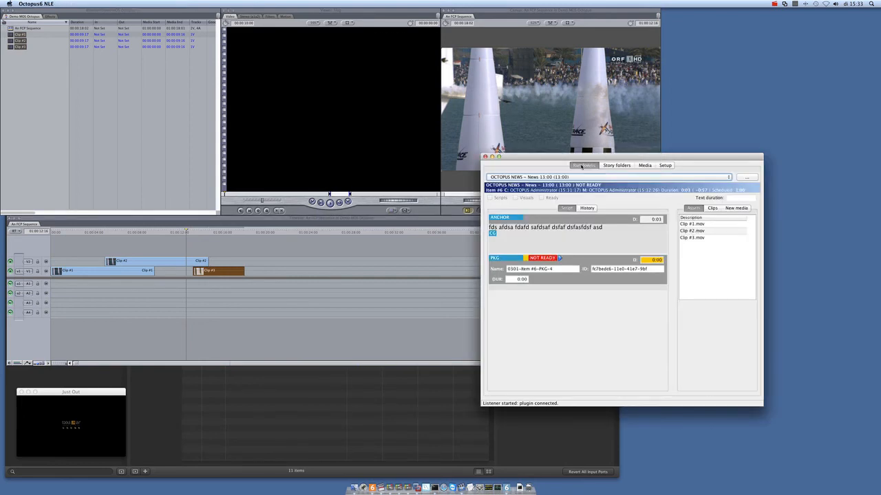
right_click(578, 264)
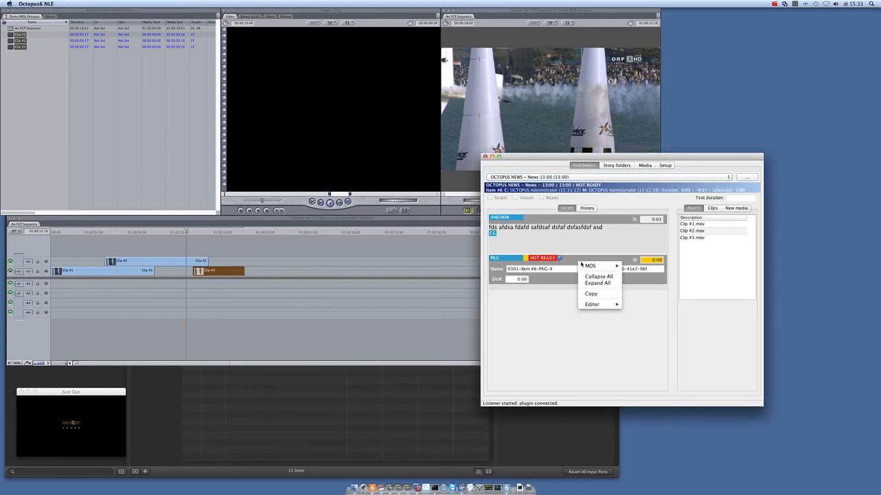
mouse_move(589, 267)
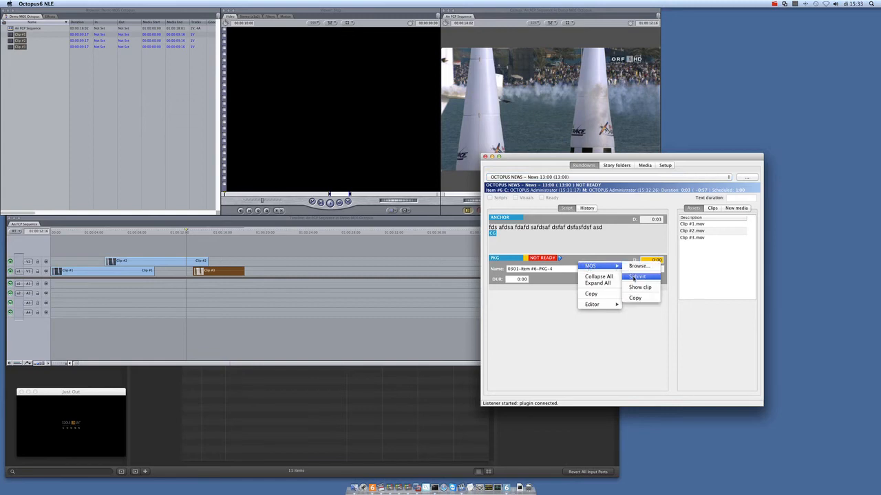
click(633, 276)
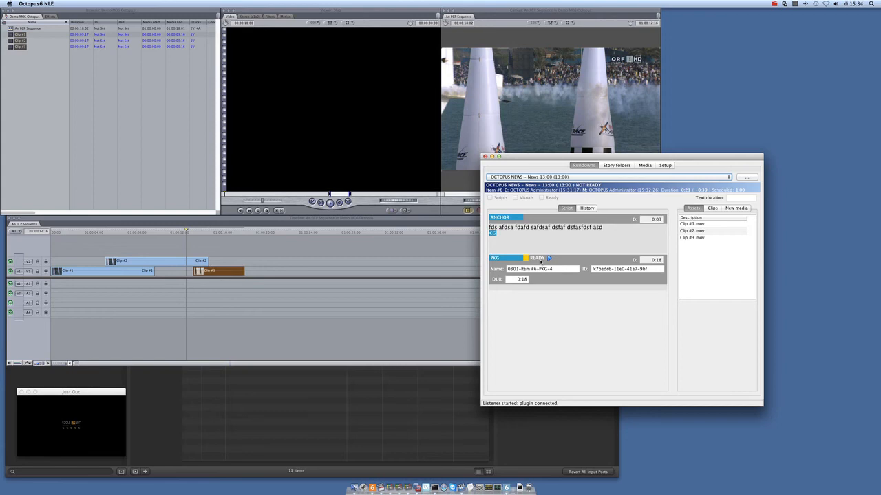
Step: Hide the plugin and Final Cut Pro, switch to Just Live and preview 0301-Item #6-PKG-4 from the News 3.1.2012 13:00 playlist
key(super+h)
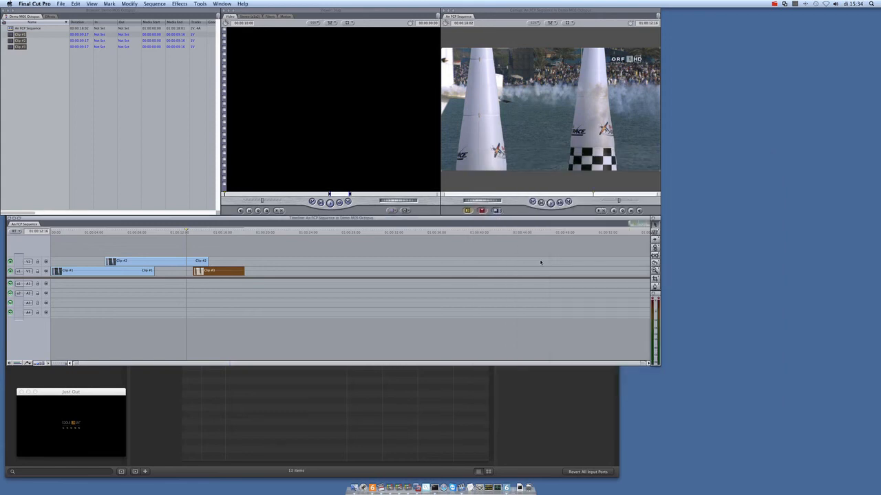
key(super+h)
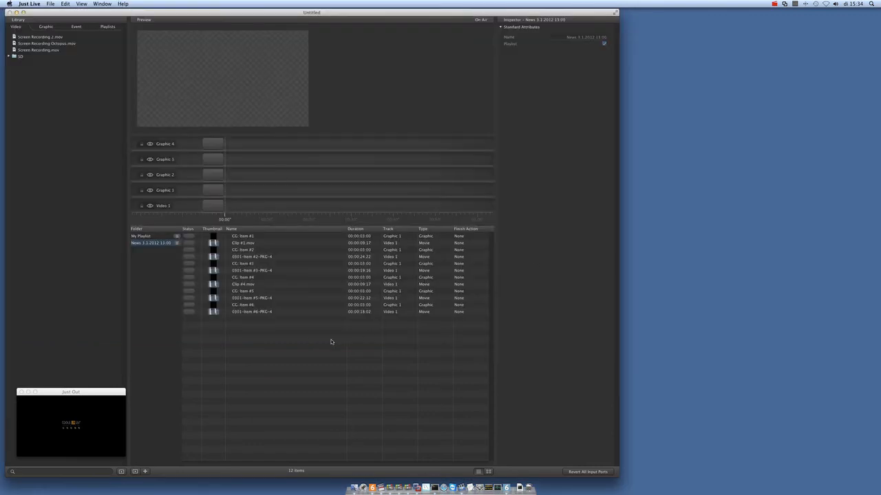
click(251, 313)
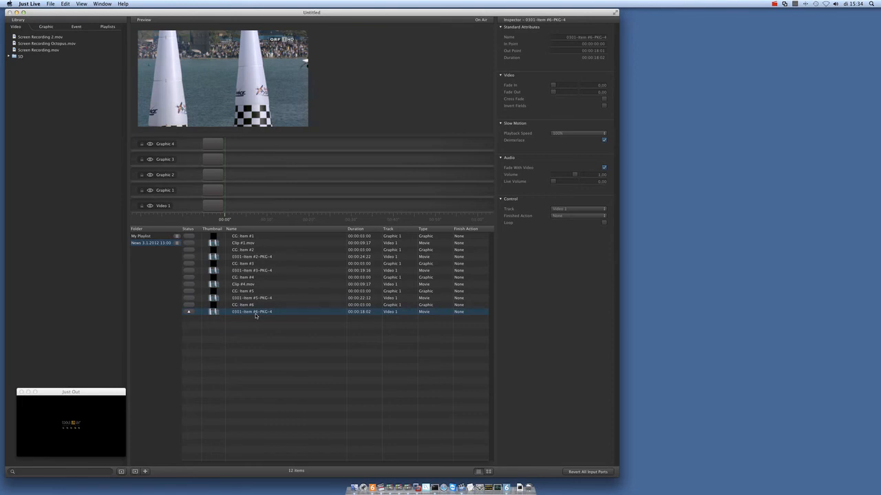
Step: Cue and play out 0301-Item #6-PKG-4 on Video 1, and play CG: Item #6 over it on Graphic 1
click(189, 312)
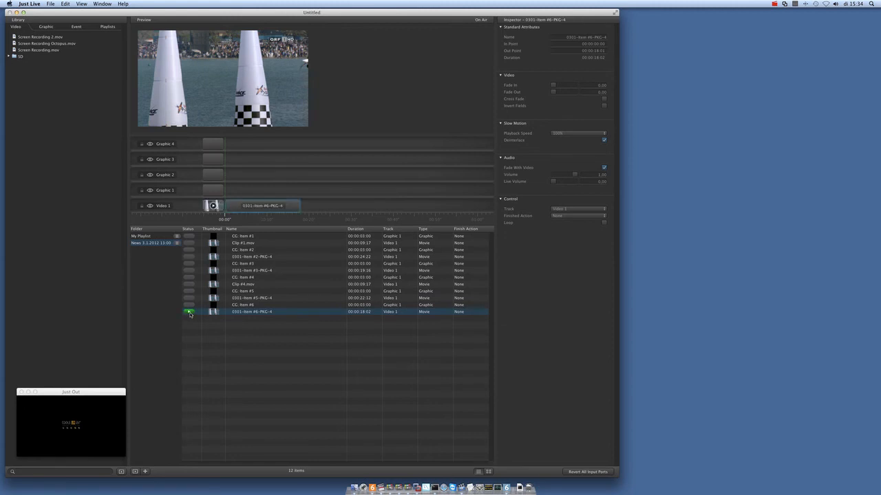
click(189, 312)
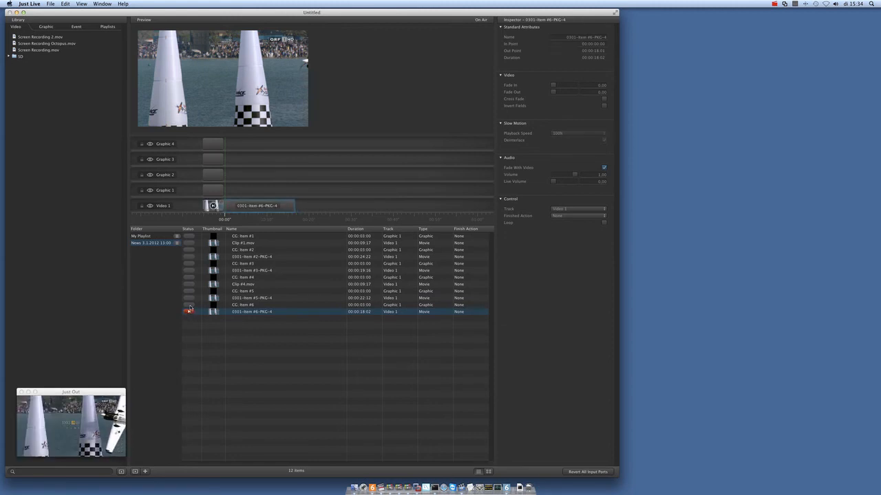
click(189, 305)
click(189, 306)
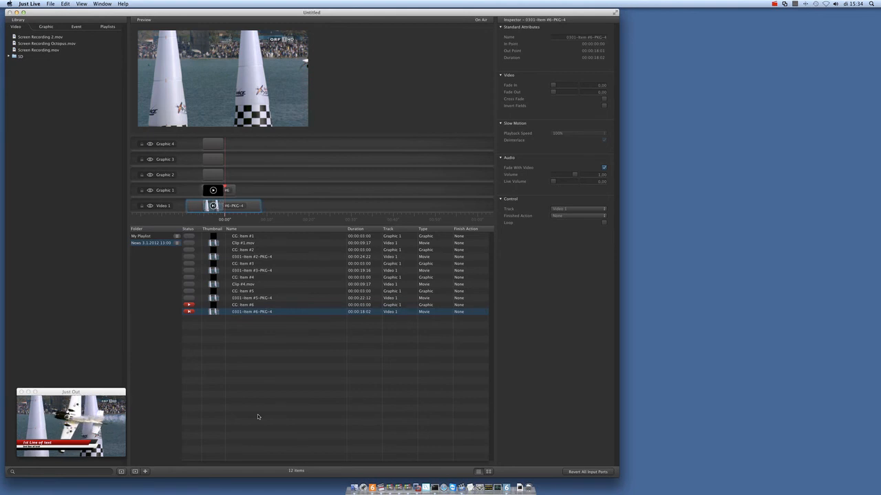
Step: Switch to the Octopus6 client and move Item #3 above Item #1 in the News 13:00 rundown
key(super+Tab)
key(super+Tab)
key(super+Tab)
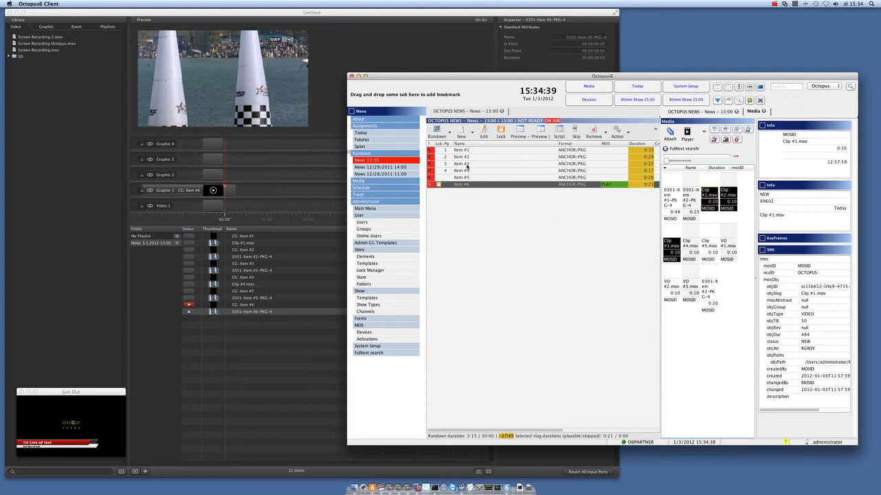
drag(466, 165, 467, 152)
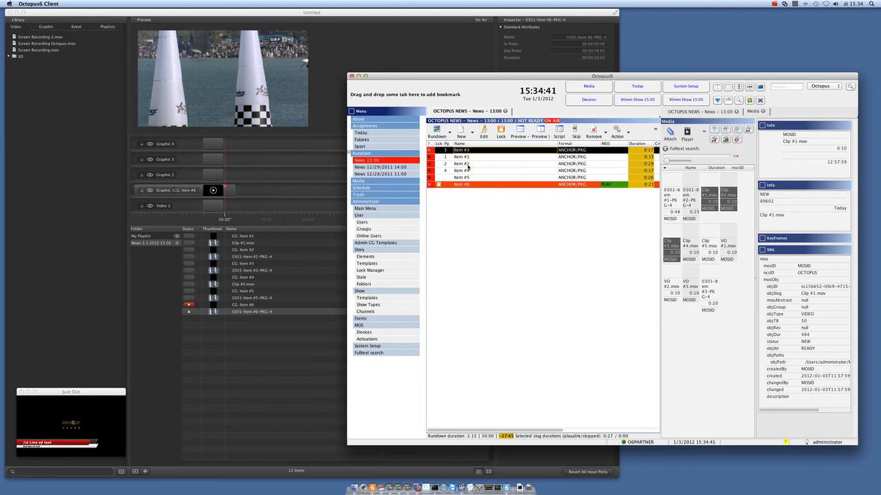